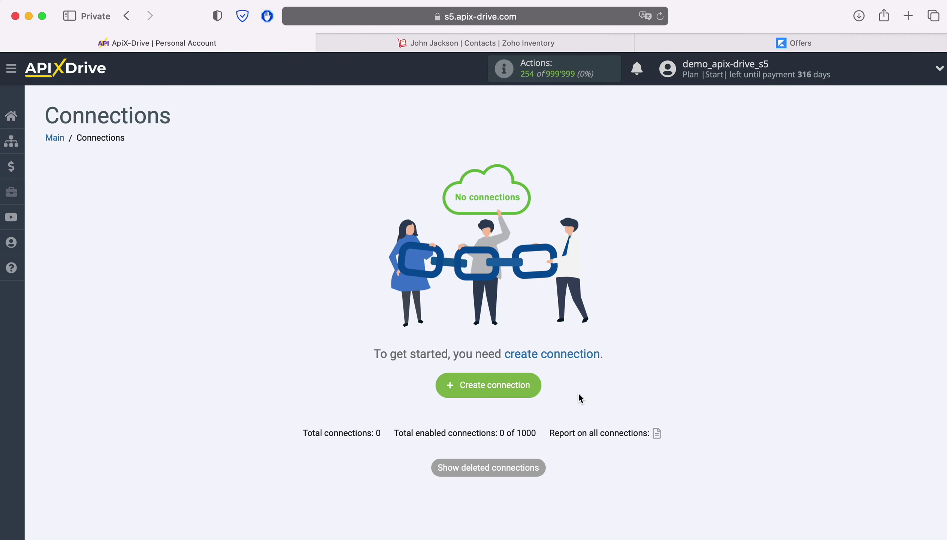
Start a new connection and choose ZOHO Inventory as its data source.
left_click(537, 385)
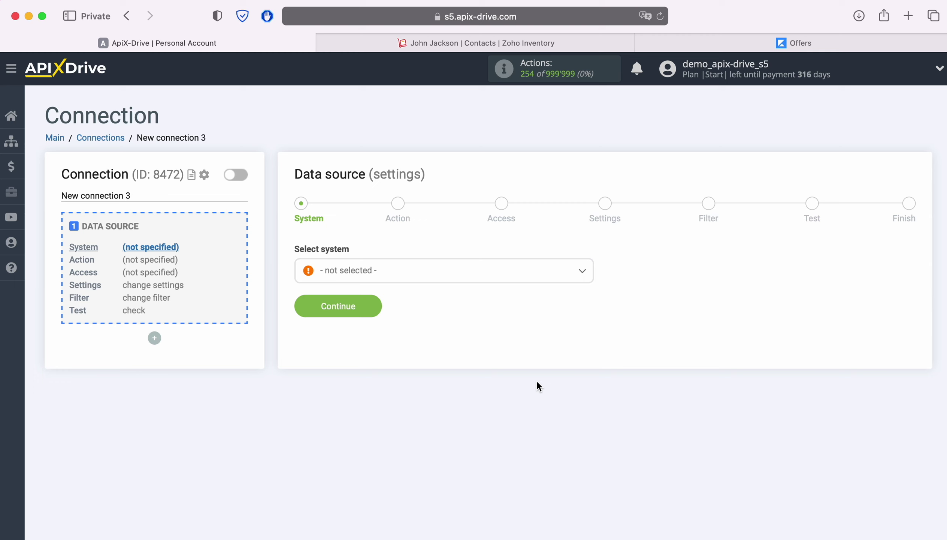
left_click(474, 275)
scroll(515, 377, "down", 10)
scroll(518, 379, "down", 20)
scroll(518, 378, "down", 20)
scroll(518, 378, "down", 20)
scroll(518, 379, "down", 20)
scroll(519, 377, "down", 10)
left_click(379, 424)
left_click(370, 292)
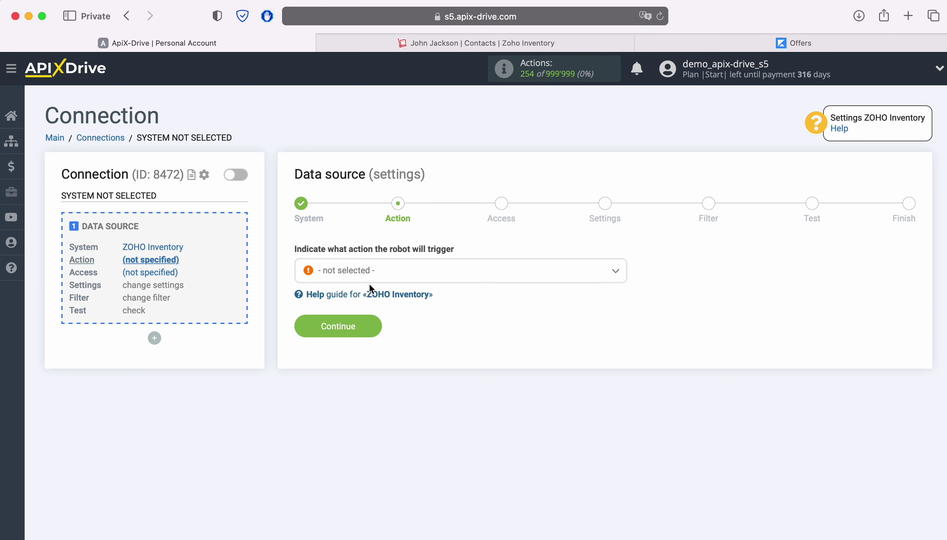
Set the source action to Get CONTACTS (new) and advance to account access.
left_click(412, 278)
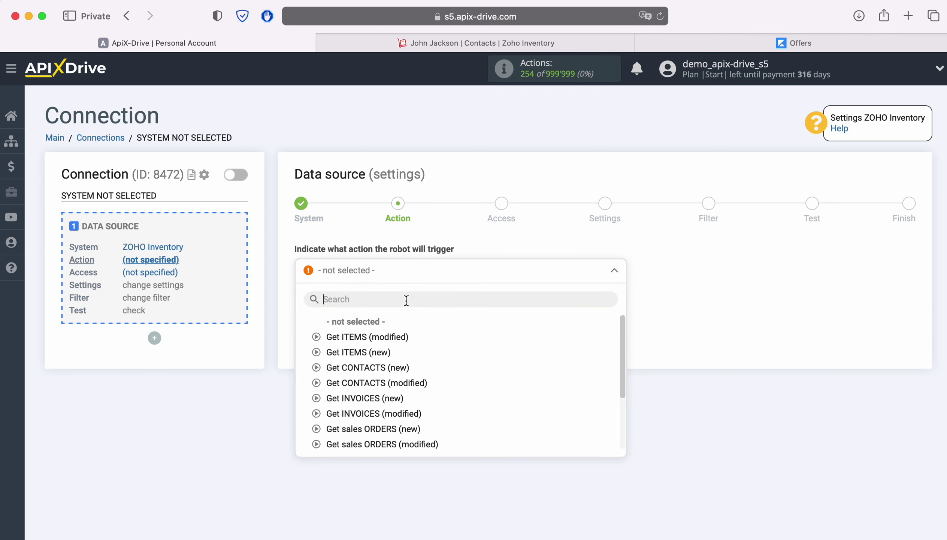
left_click(390, 367)
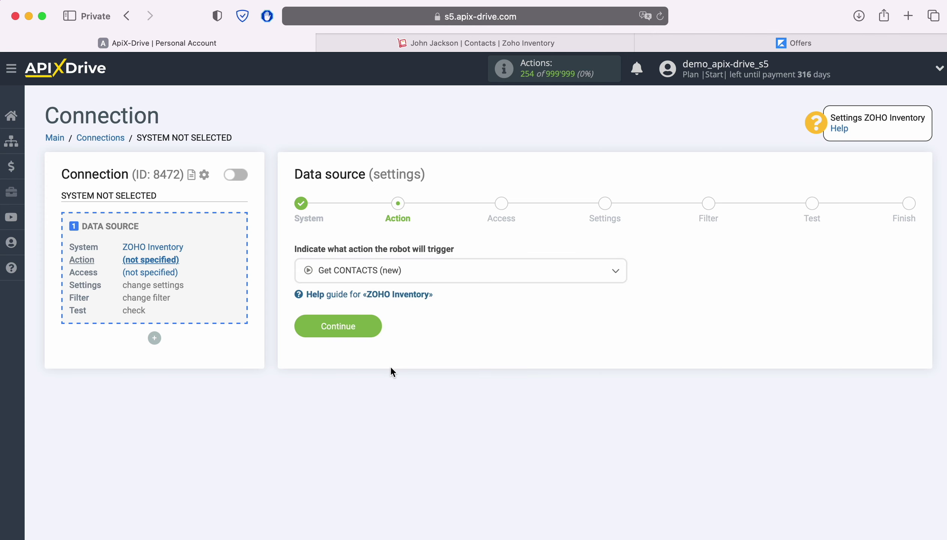
left_click(375, 326)
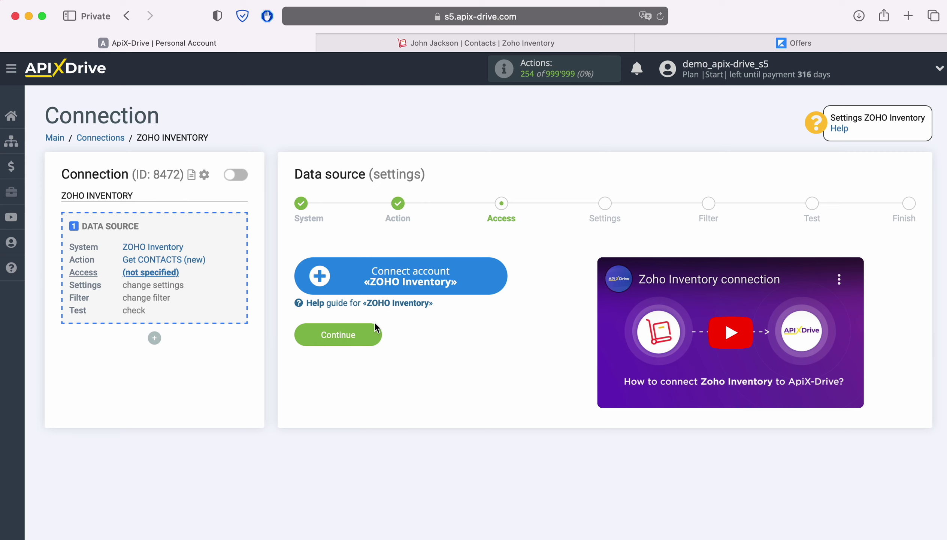
Connect a ZOHO Inventory account by signing in to Zoho with the account e-mail and password.
left_click(502, 276)
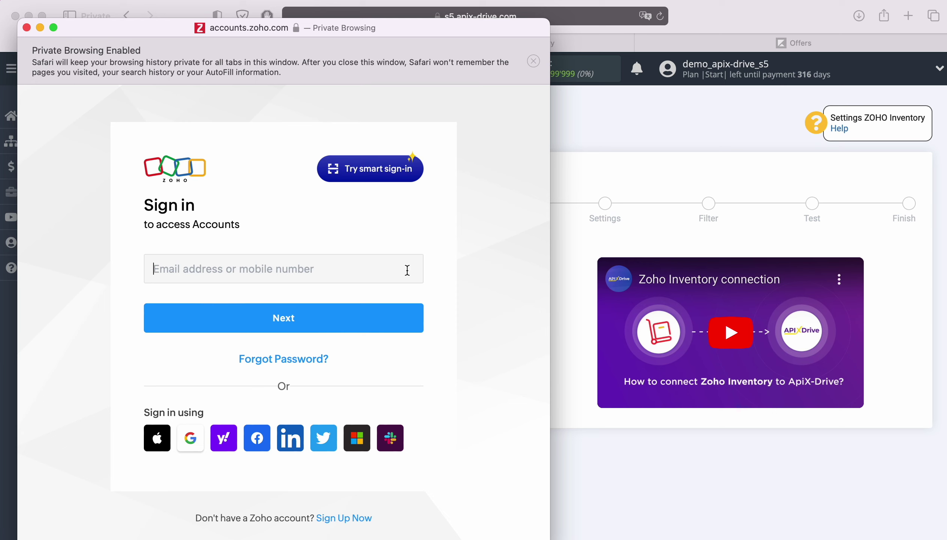
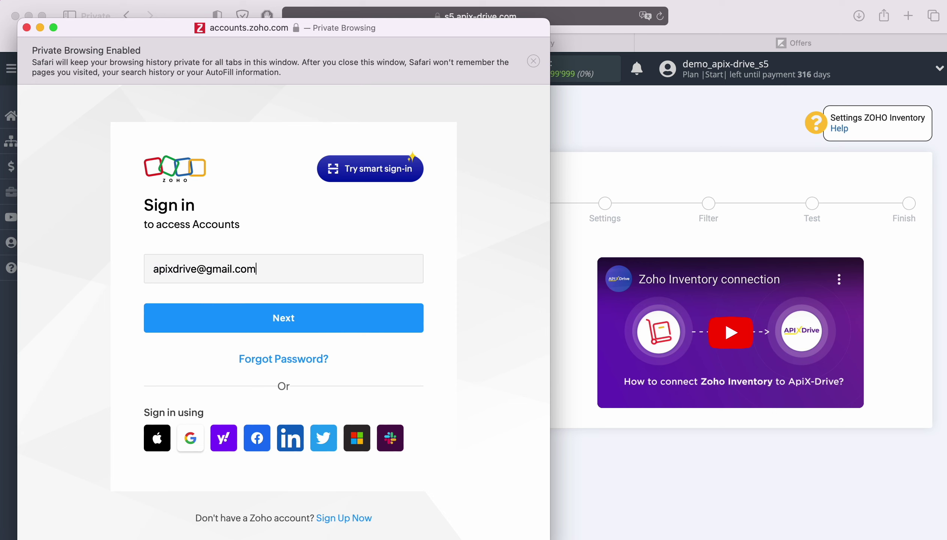
key("Return")
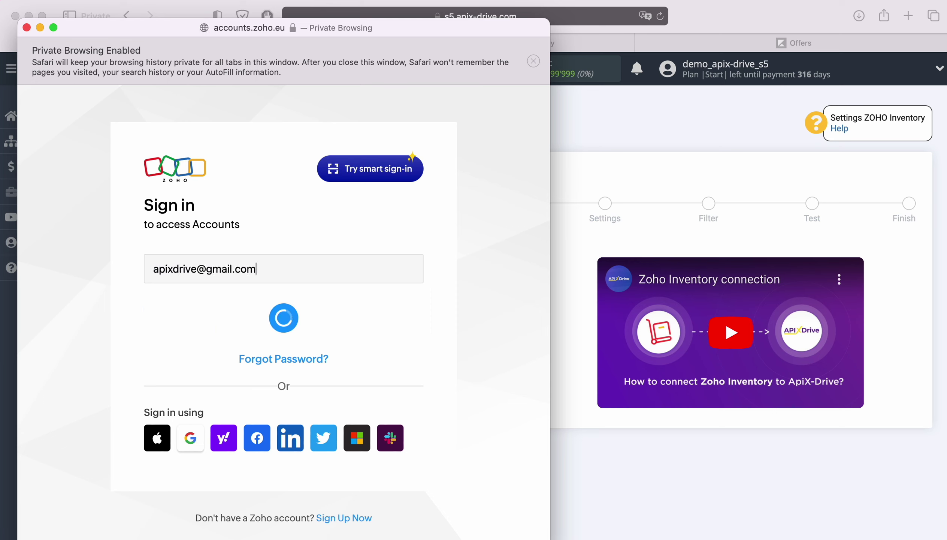
left_click(246, 348)
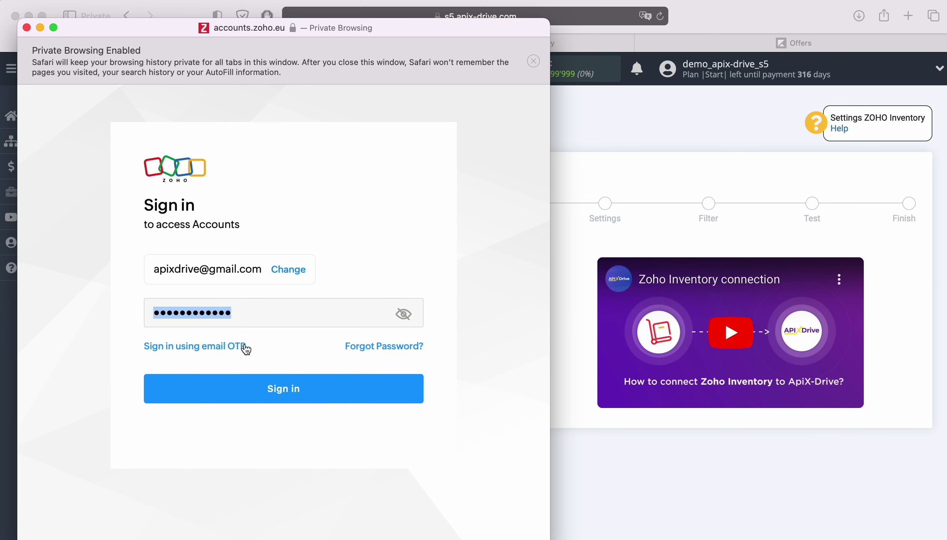
left_click(340, 389)
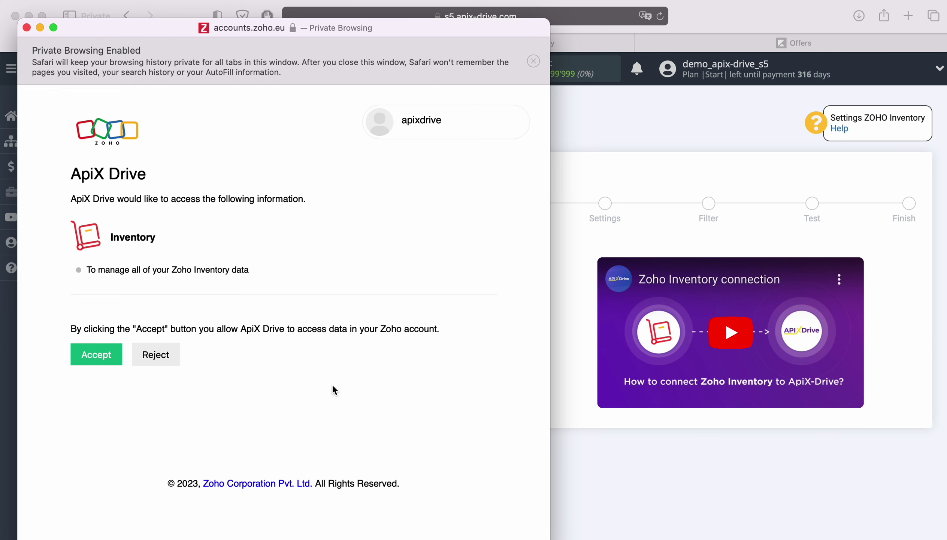
Allow ApiX Drive access to Zoho Inventory and select the connected Zoho account as login.
left_click(106, 359)
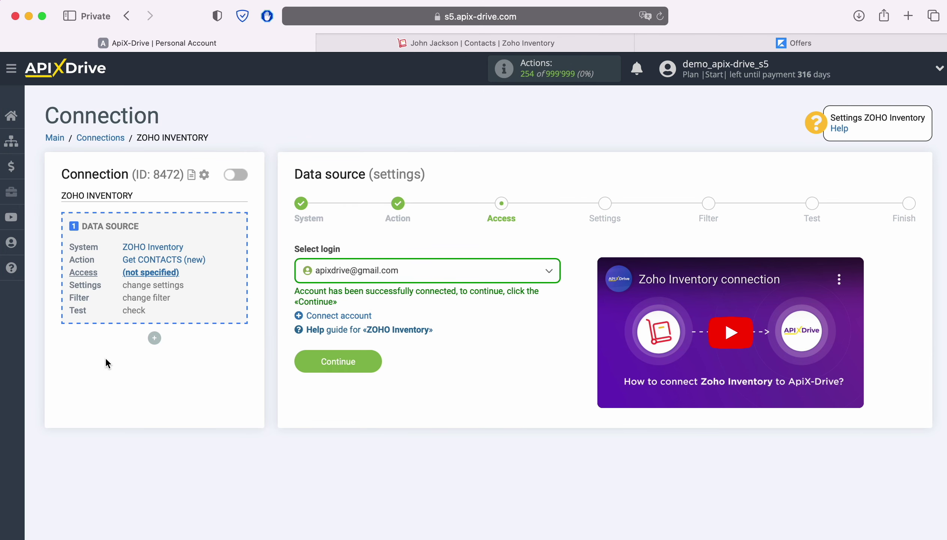
left_click(466, 271)
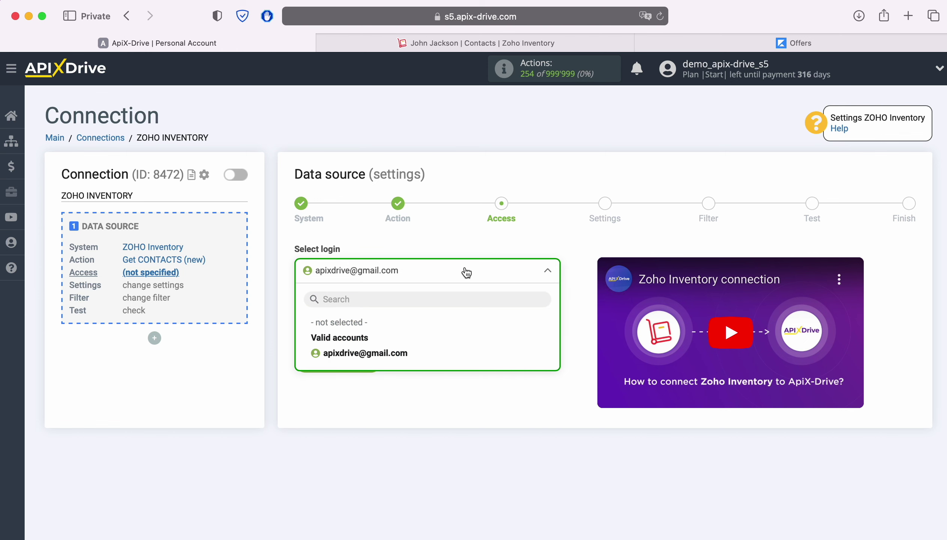
left_click(387, 355)
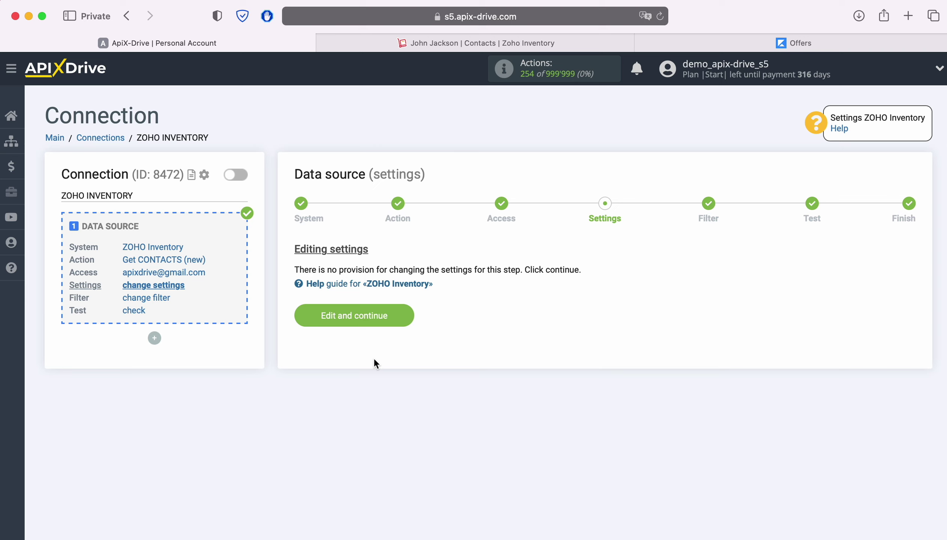
left_click(405, 313)
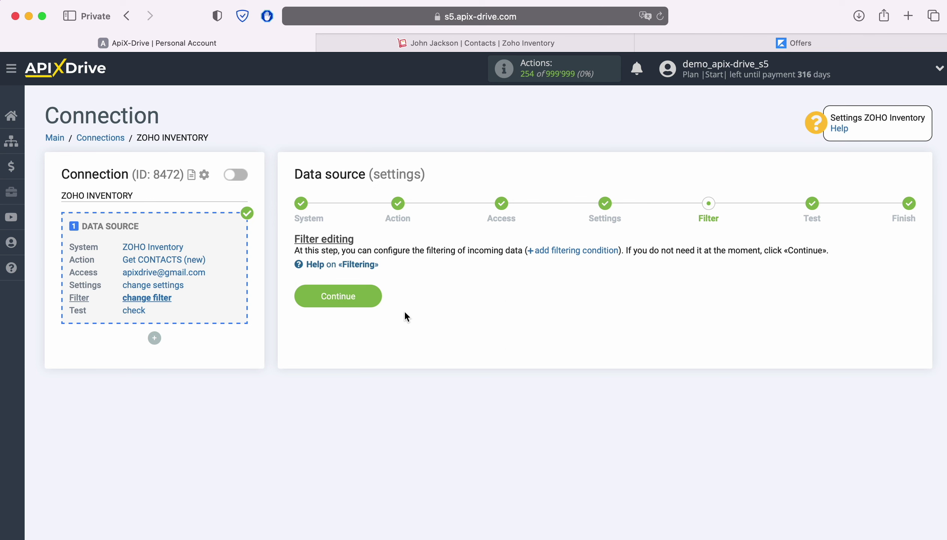
Skip filtering, review the sample contact test data, and finish the ZOHO Inventory source.
left_click(373, 295)
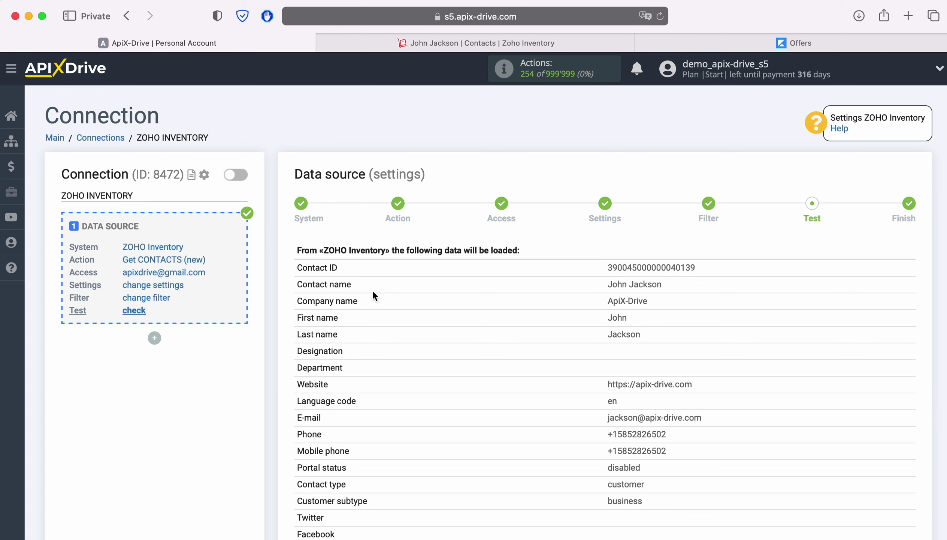
scroll(374, 295, "down", 5)
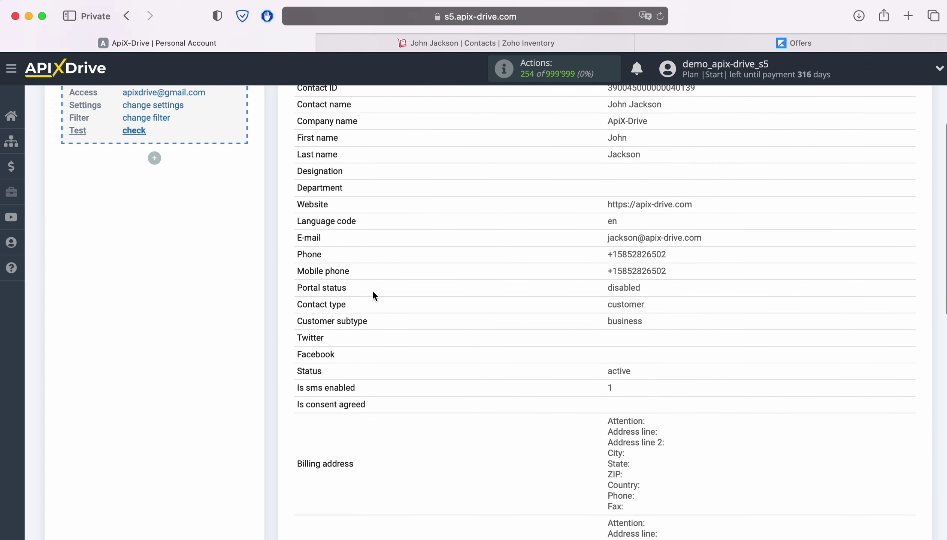
scroll(373, 295, "down", 8)
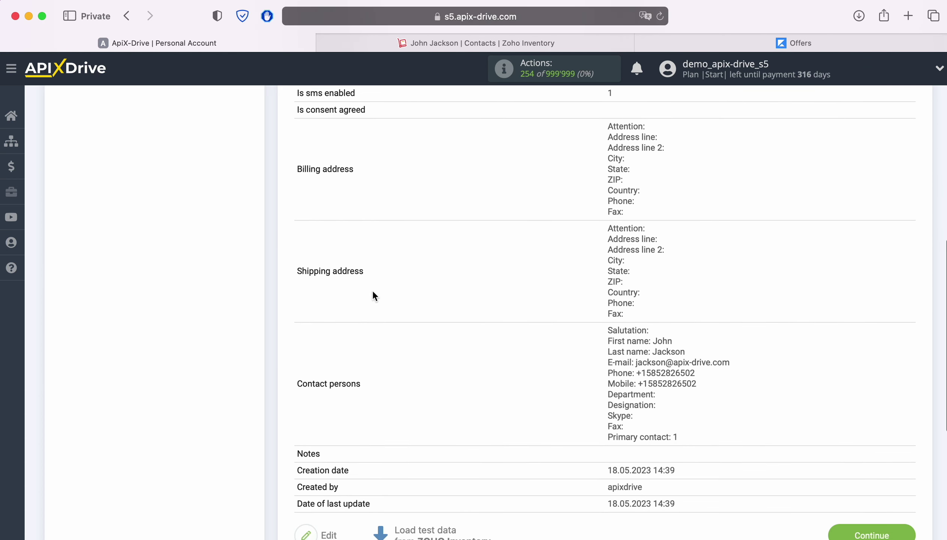
scroll(374, 295, "down", 2)
left_click(903, 489)
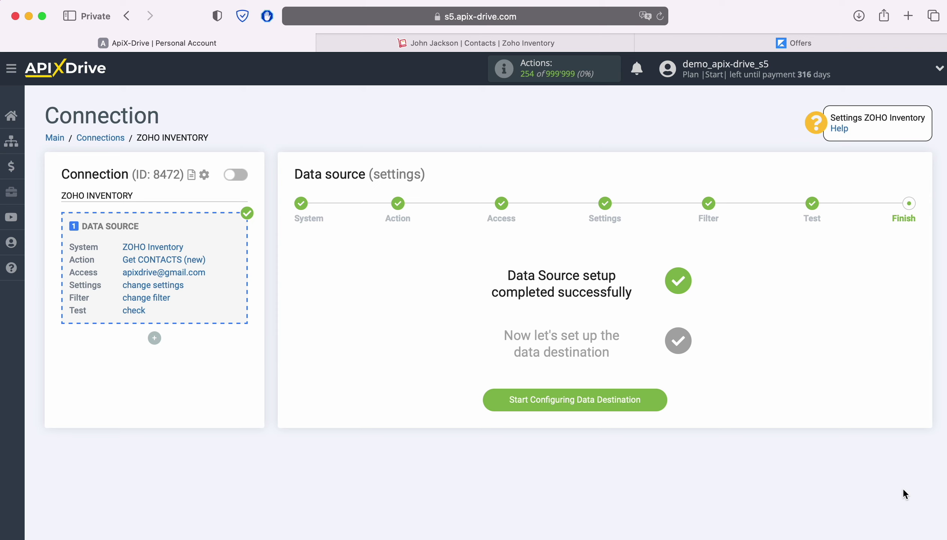
Start configuring the data destination and choose Kajabi as the destination system.
left_click(657, 395)
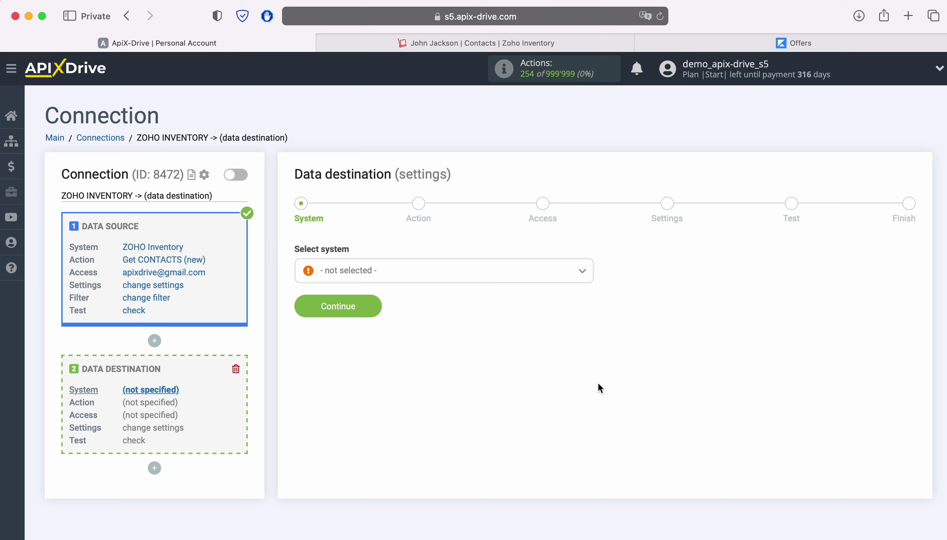
left_click(465, 280)
scroll(540, 370, "down", 15)
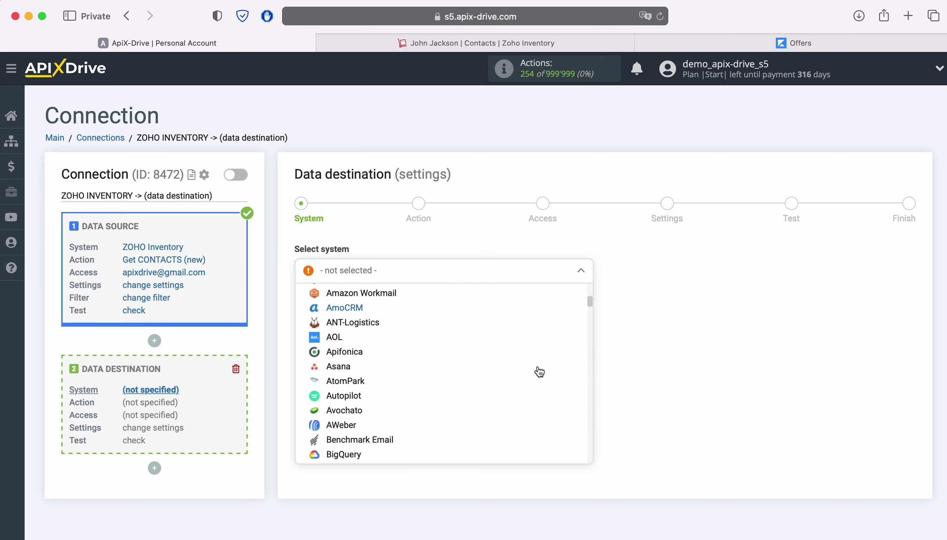
scroll(539, 371, "down", 20)
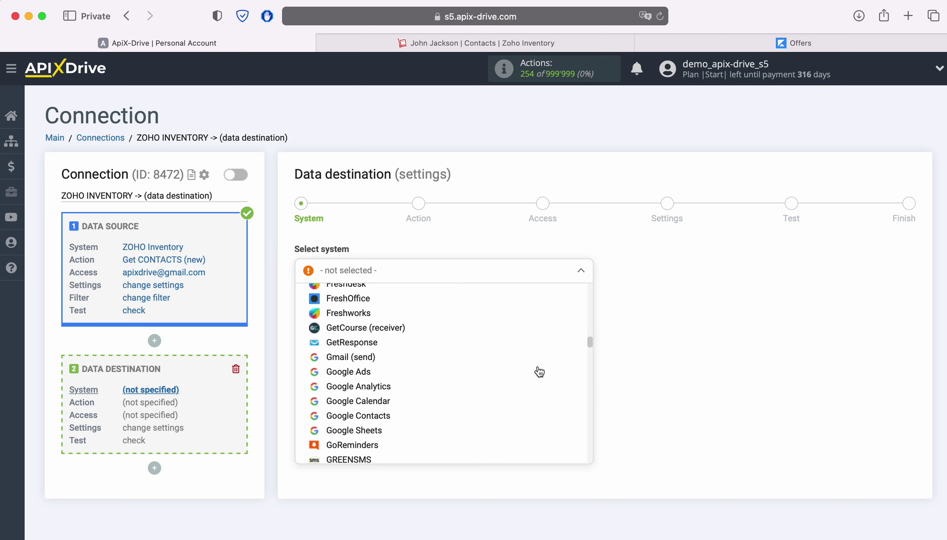
scroll(539, 370, "down", 10)
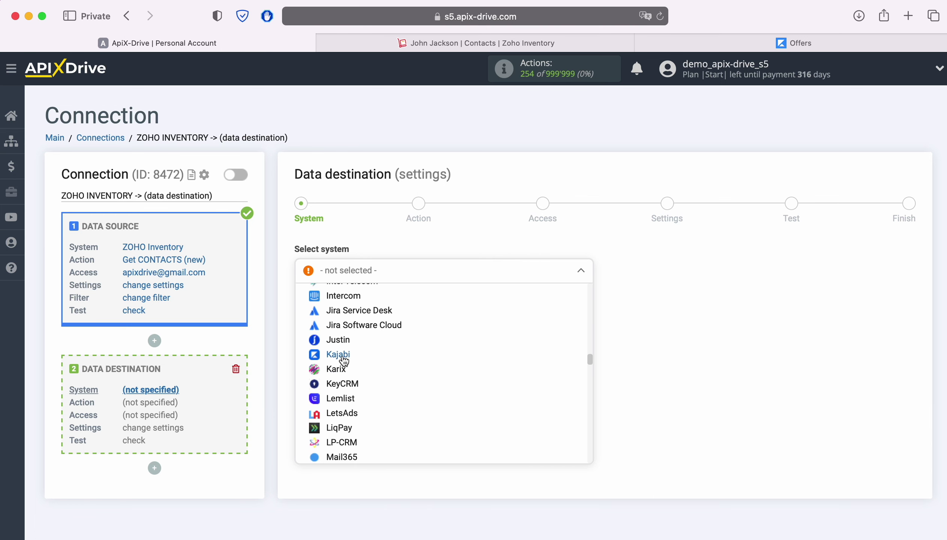
left_click(345, 357)
left_click(372, 302)
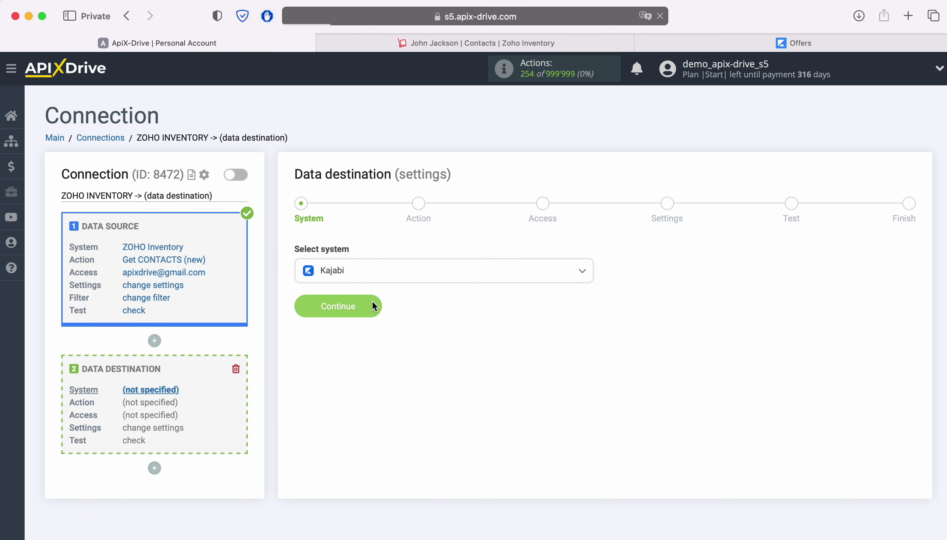
Set the Kajabi action to Send DATA and begin adding a Kajabi account.
left_click(431, 276)
left_click(388, 338)
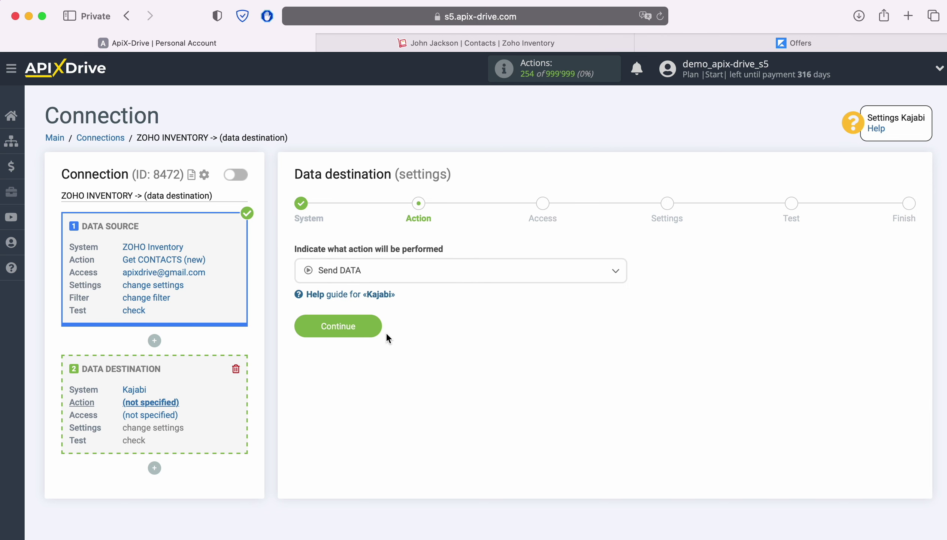
left_click(378, 328)
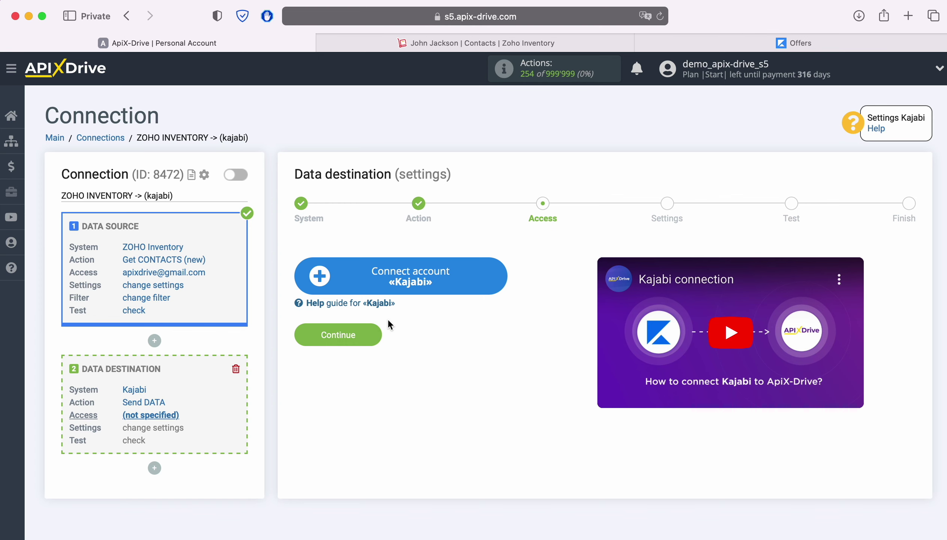
left_click(493, 276)
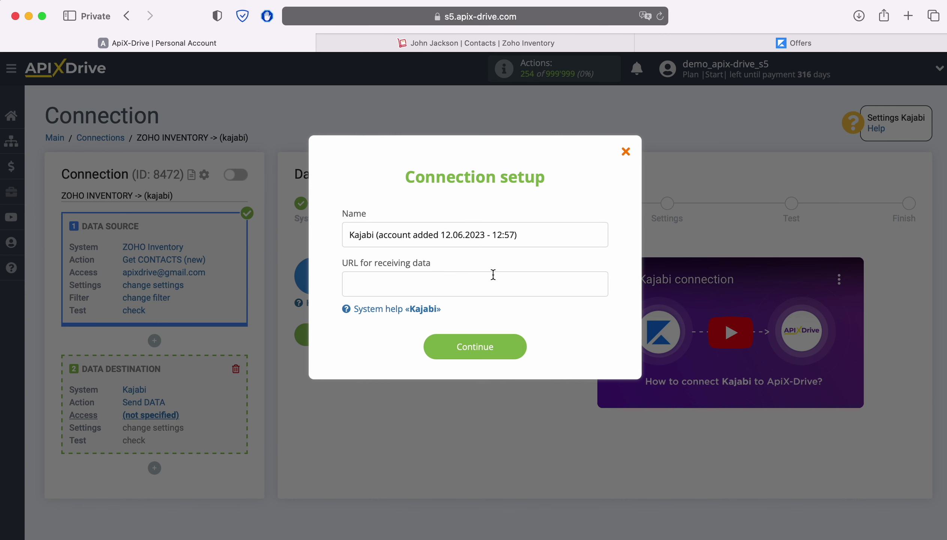
left_click(666, 42)
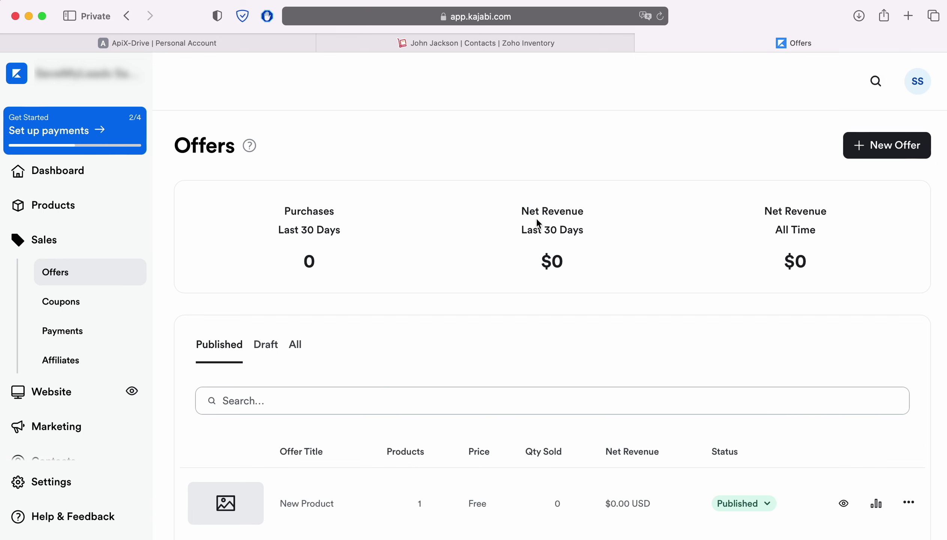
Open the New Product offer's webhooks settings and copy its Activation URL.
left_click(307, 504)
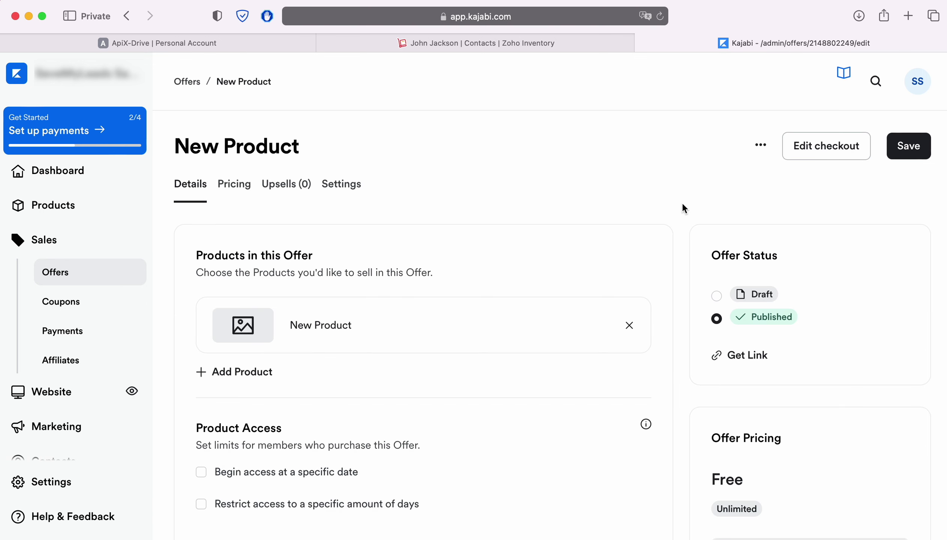
left_click(760, 147)
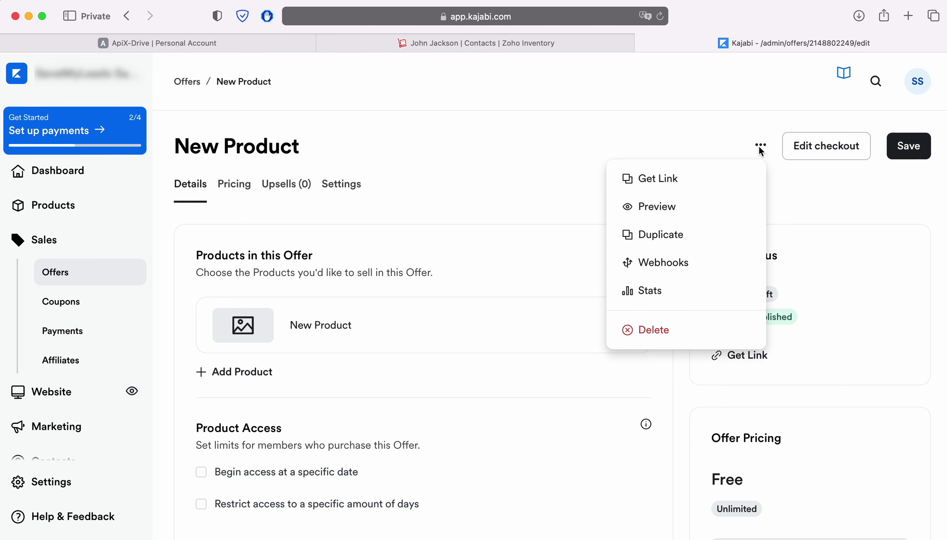
left_click(679, 262)
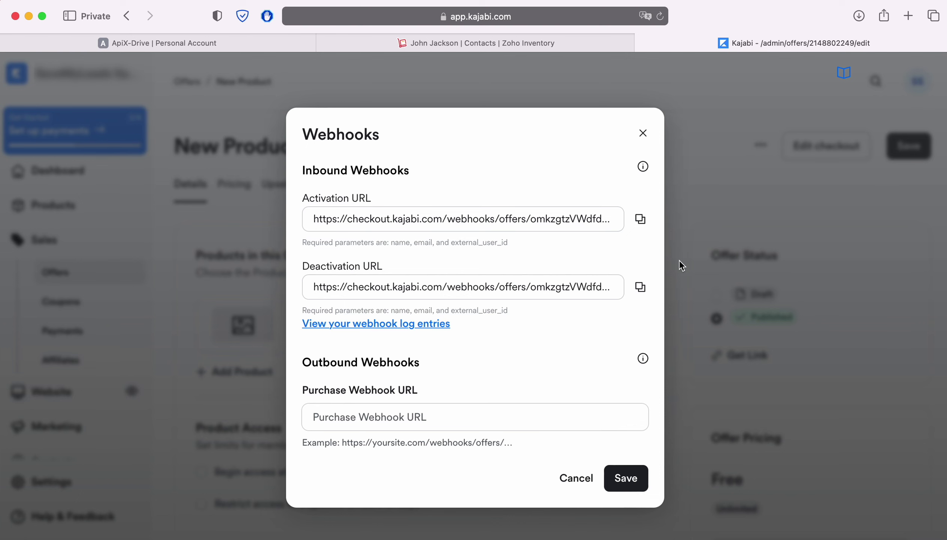
left_click(639, 219)
Paste the Activation URL as the Kajabi account's receiving address, save it, and select it as login.
left_click(193, 42)
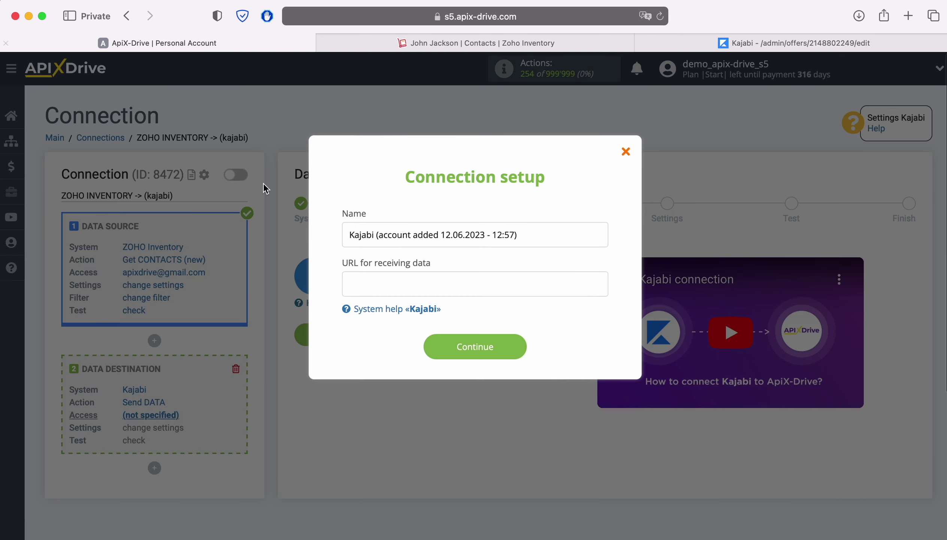
right_click(369, 285)
left_click(387, 317)
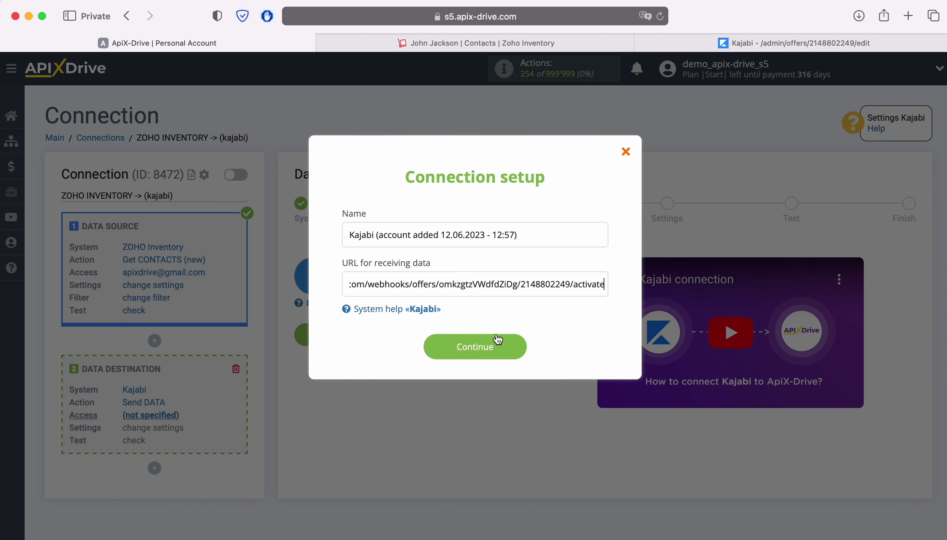
left_click(522, 349)
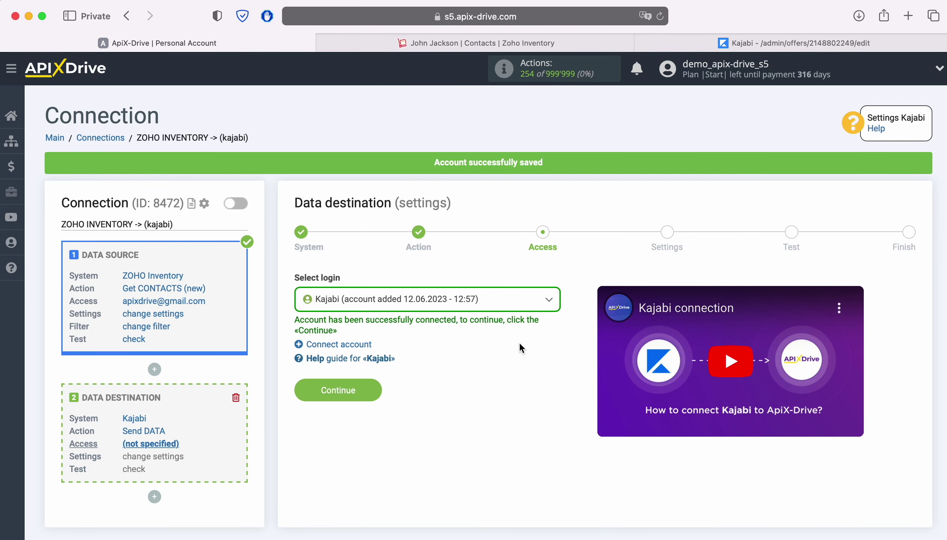
left_click(498, 301)
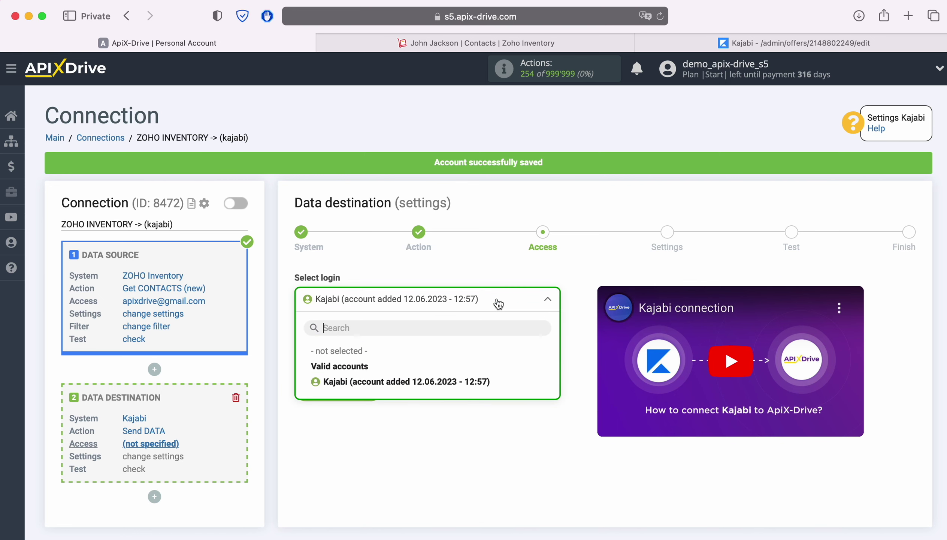
left_click(463, 376)
Move to the destination settings and keep POST as the send type.
left_click(372, 390)
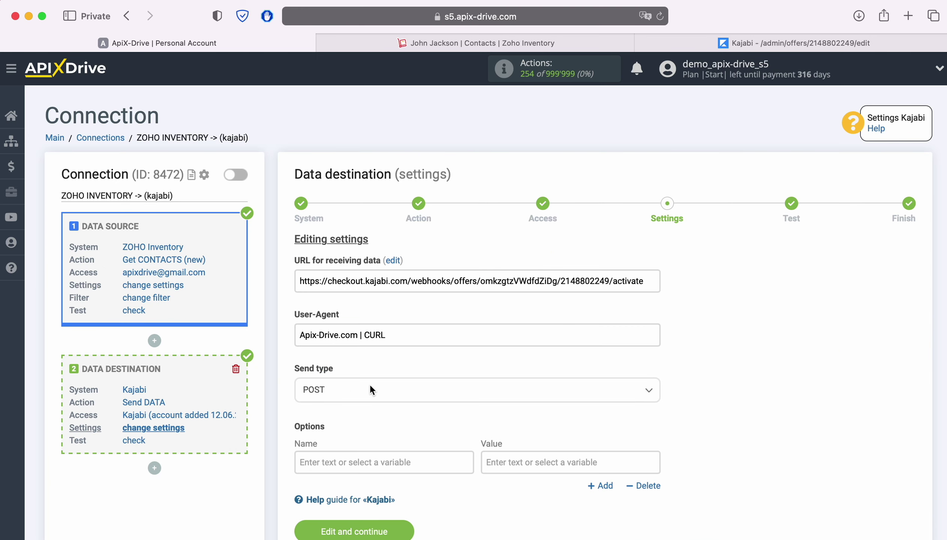
left_click(380, 391)
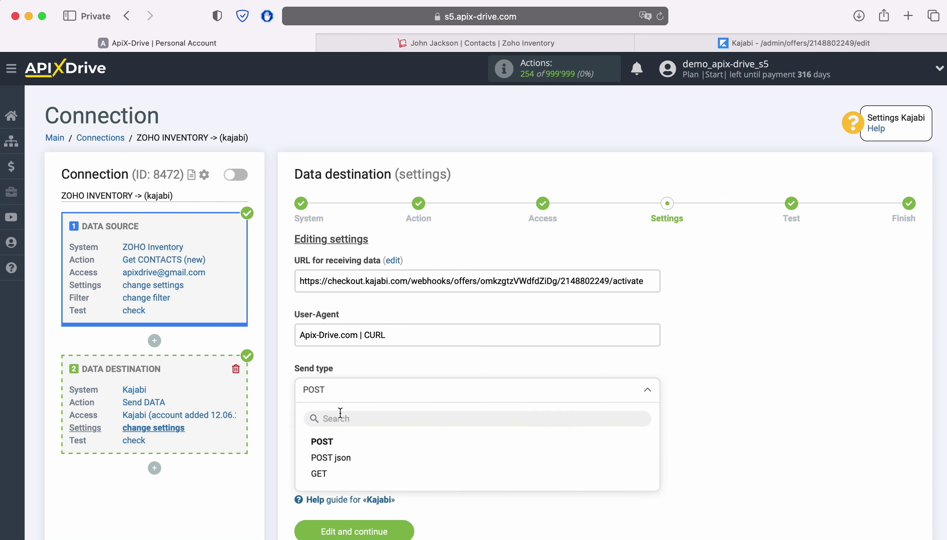
left_click(321, 444)
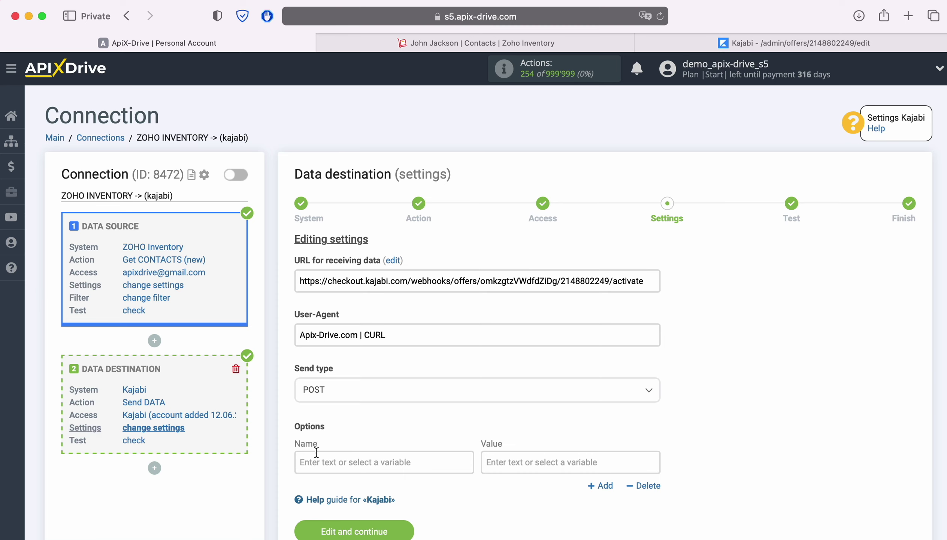
Add an option named 'name' whose value is the contact's First name plus Last name.
left_click(318, 456)
scroll(318, 456, "down", 5)
type("name")
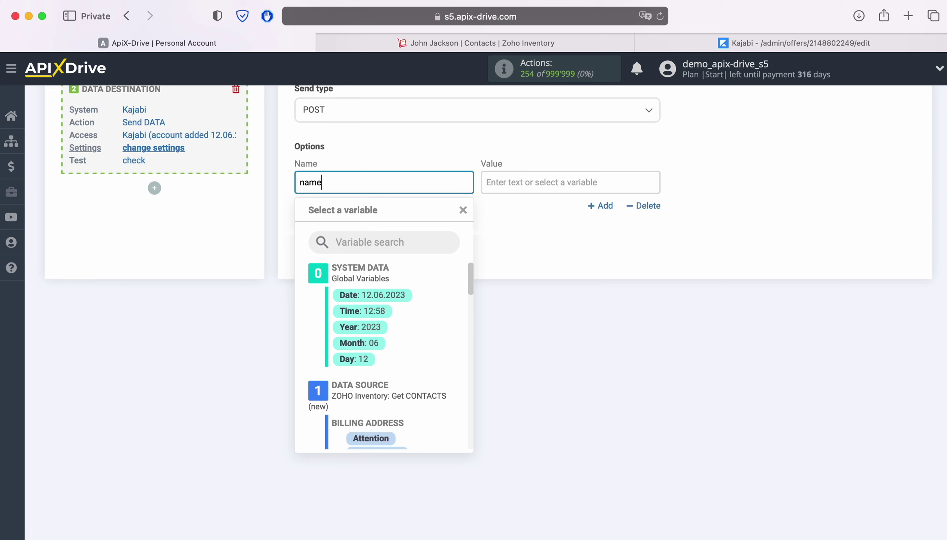
left_click(533, 184)
scroll(642, 317, "down", 5)
scroll(631, 323, "down", 5)
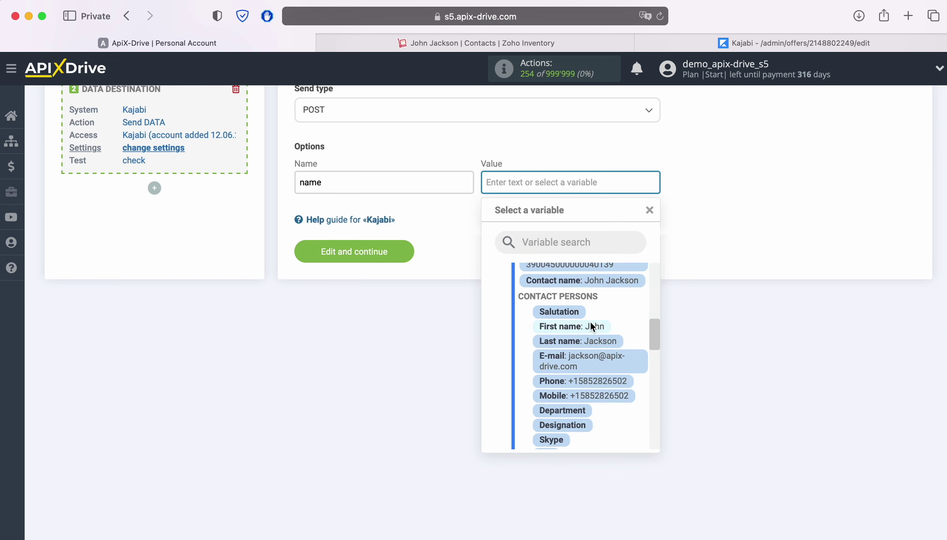
left_click(590, 320)
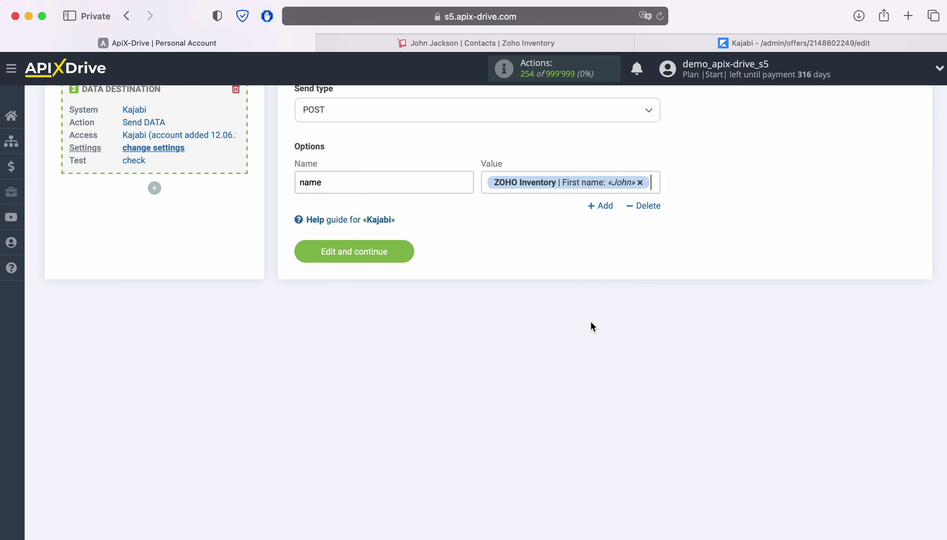
left_click(655, 183)
left_click(609, 341)
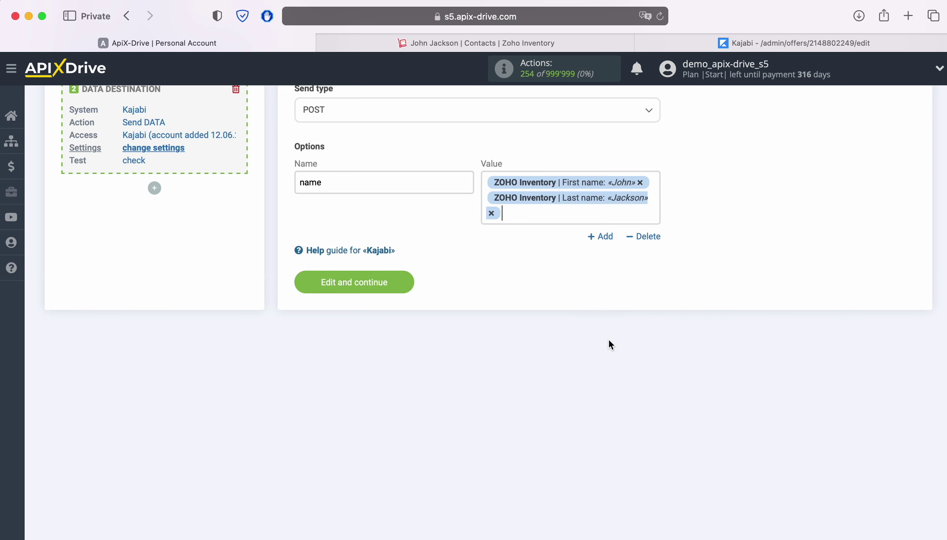
Add an 'email' option mapped to the contact's E-mail variable.
left_click(604, 237)
left_click(433, 252)
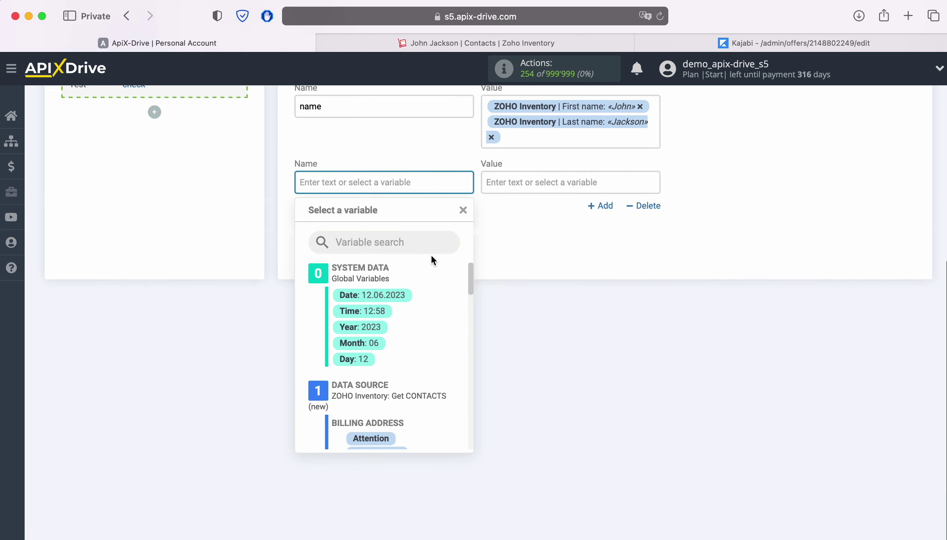
type("email")
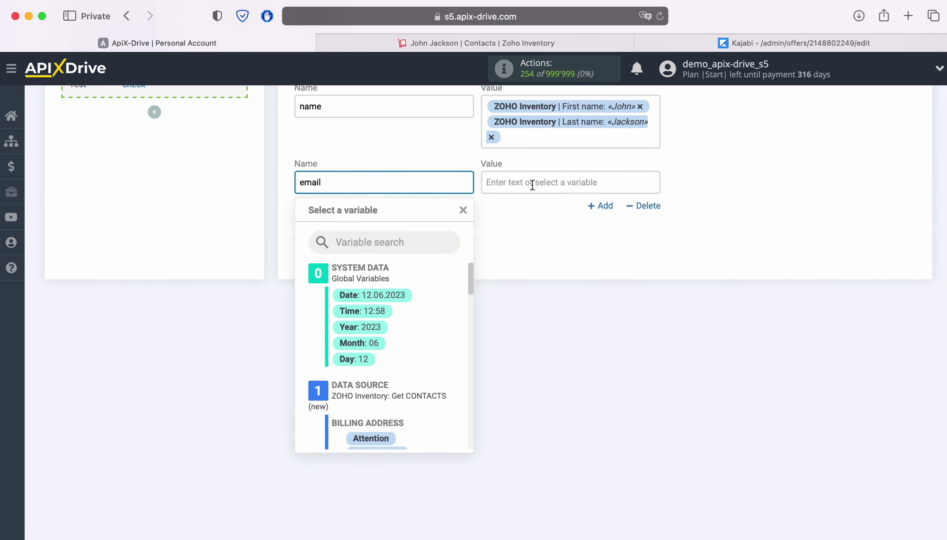
left_click(532, 184)
scroll(629, 342, "down", 3)
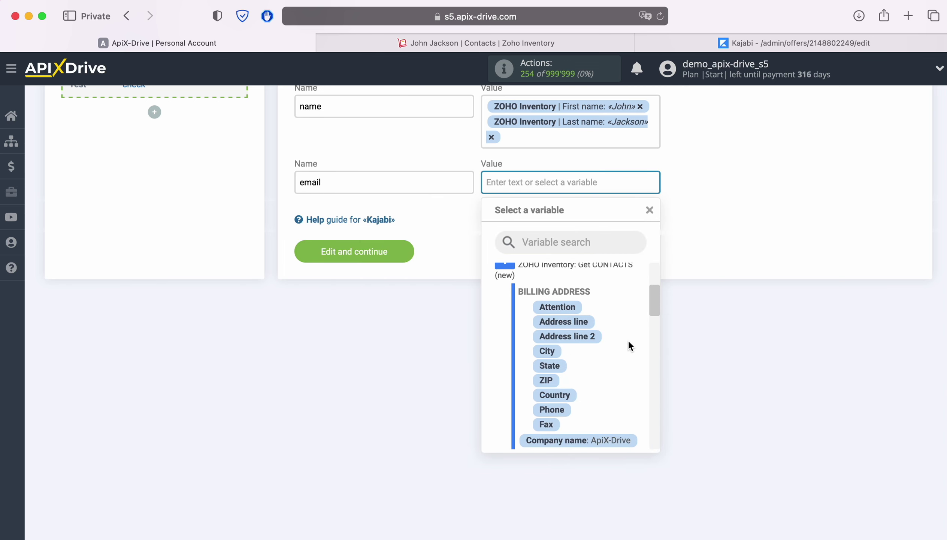
scroll(628, 342, "down", 5)
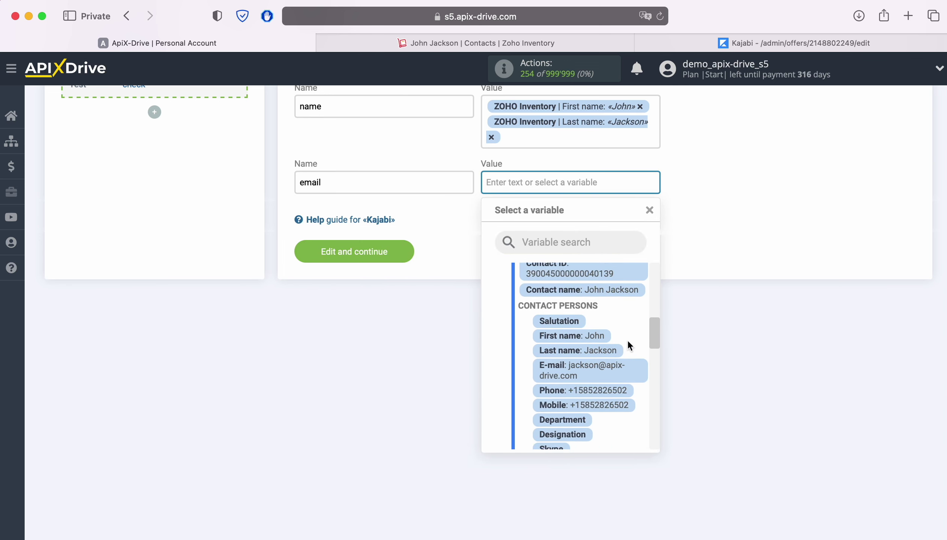
left_click(597, 361)
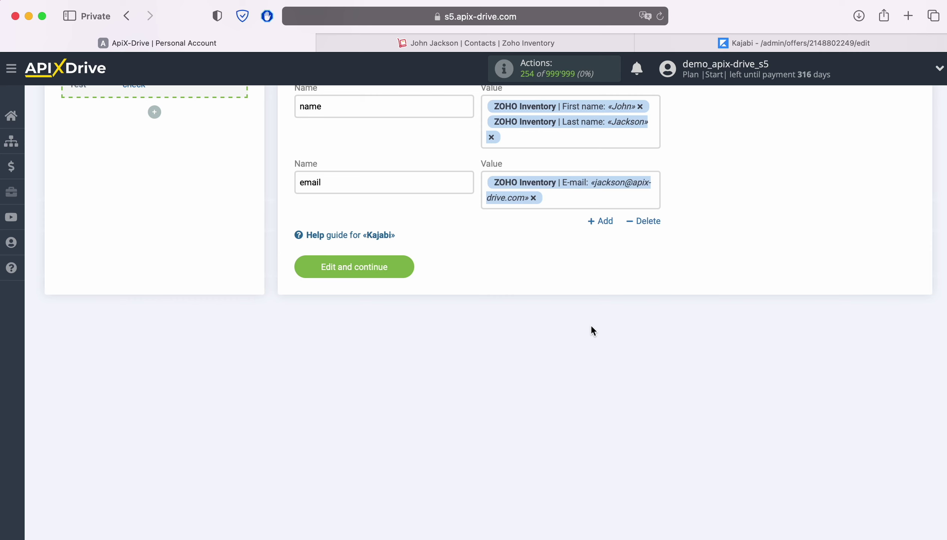
Add an 'External_User_ID' option mapped to the contact's Contact ID variable.
left_click(603, 222)
left_click(353, 241)
key("super+v")
left_click(522, 221)
left_click(531, 182)
scroll(634, 325, "down", 4)
scroll(630, 324, "down", 3)
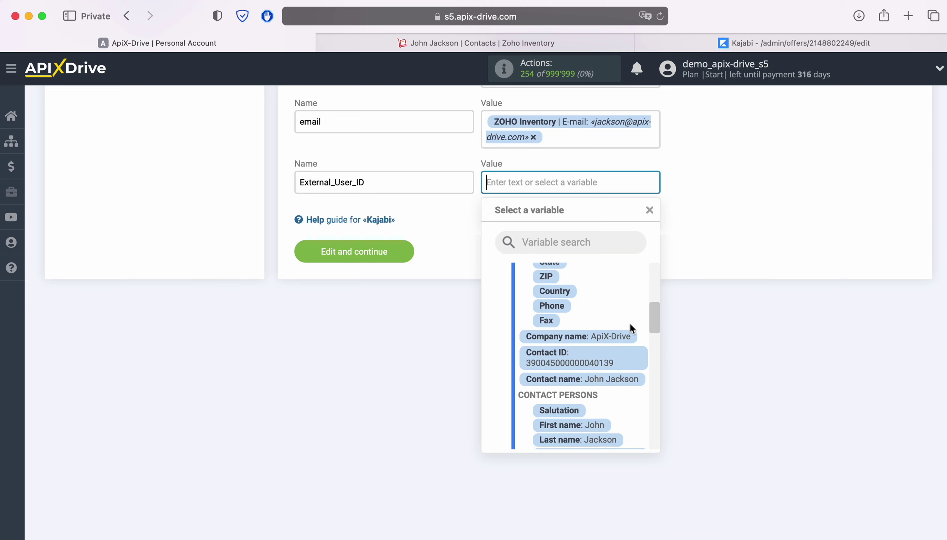
left_click(594, 345)
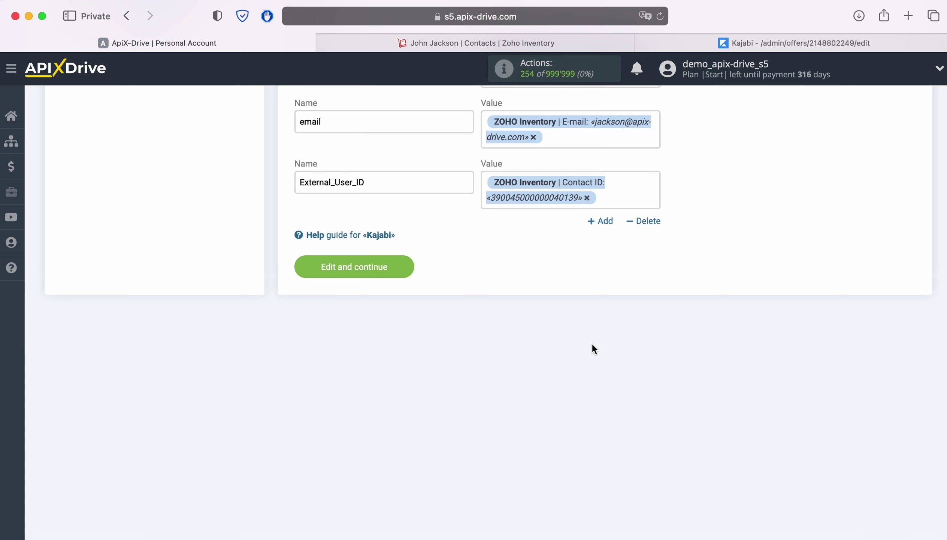
Save the Kajabi destination settings and send the test contact data to Kajabi.
left_click(400, 266)
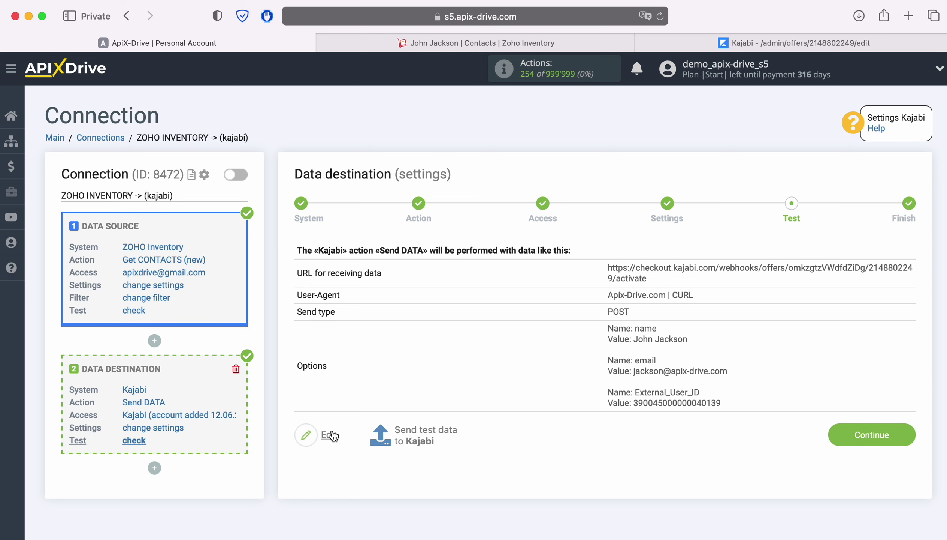
left_click(423, 431)
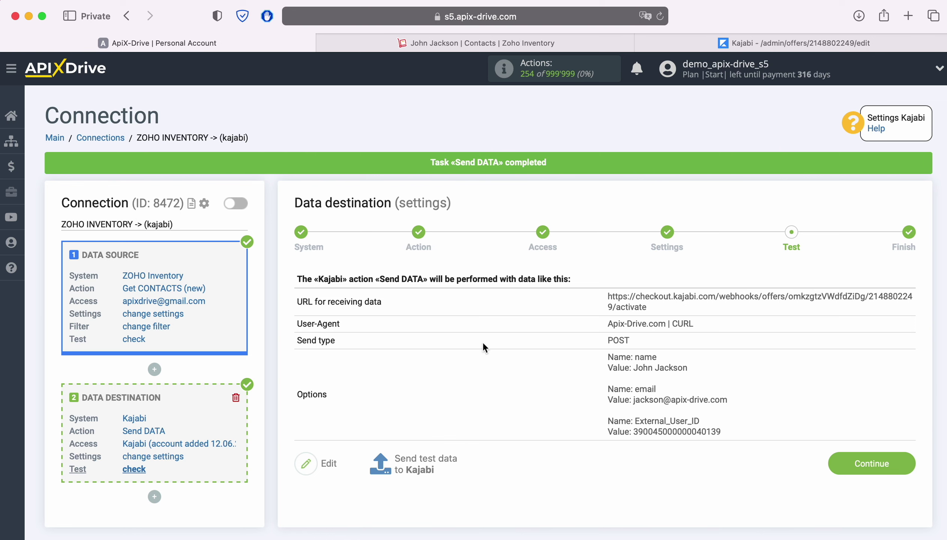
Check that the test contact appears in Kajabi Contacts, open its profile, then return to ApiX-Drive.
left_click(668, 39)
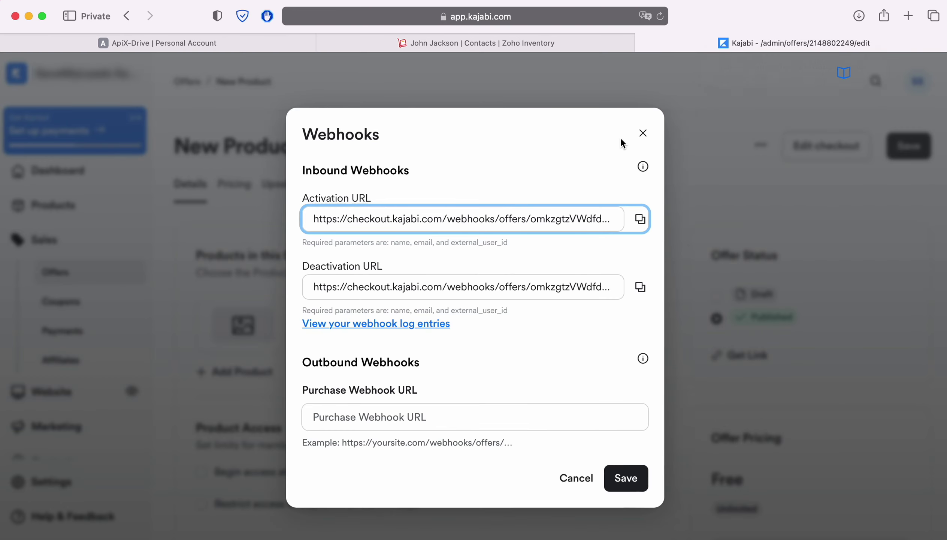
left_click(642, 133)
scroll(124, 272, "down", 3)
left_click(80, 401)
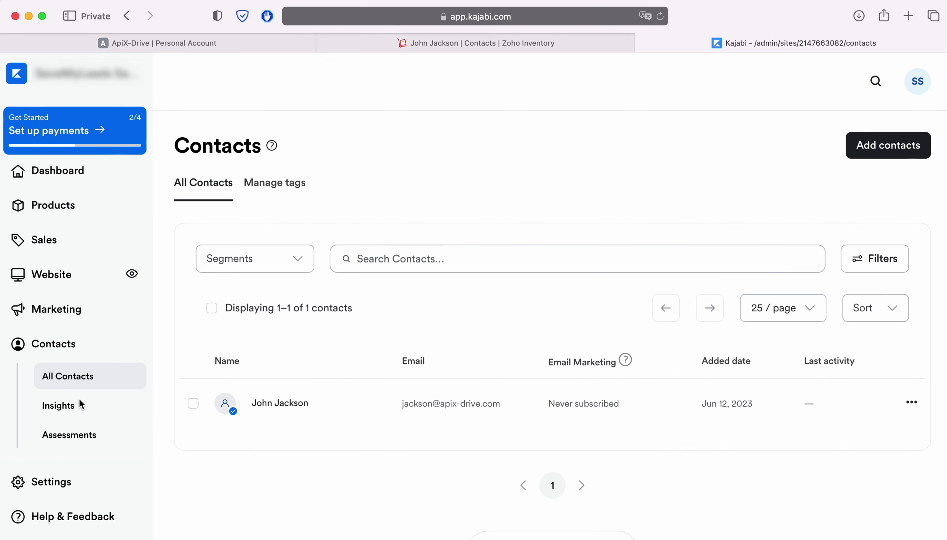
left_click(265, 403)
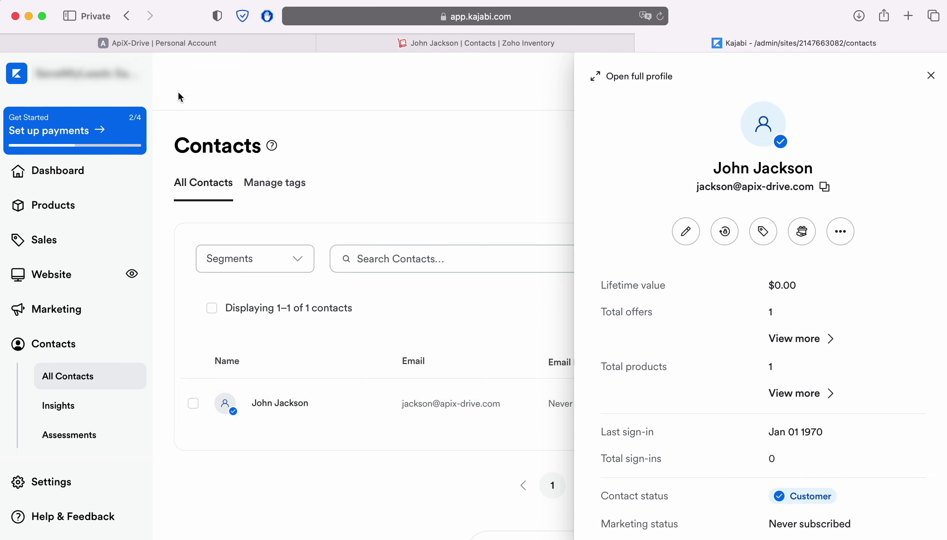
left_click(166, 41)
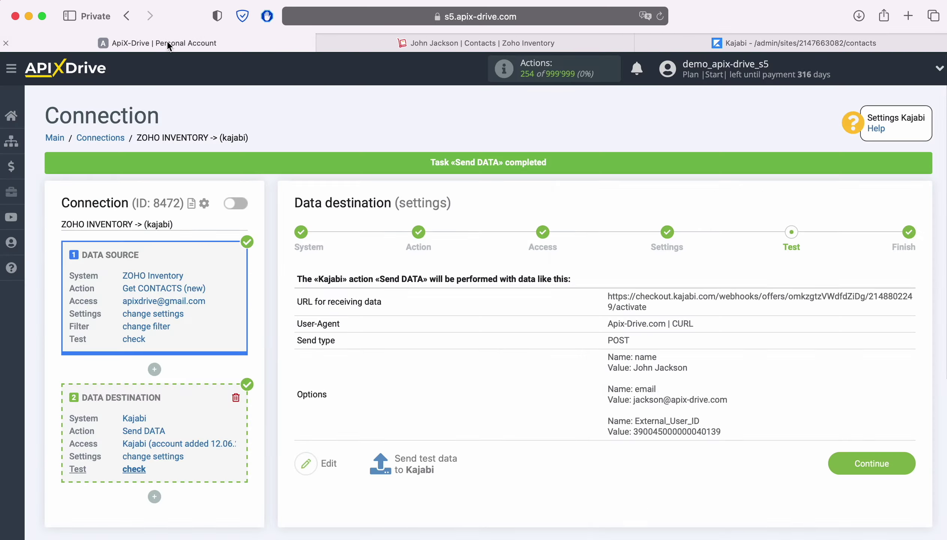
Finish the Kajabi destination, enable auto-update on the Zoho Inventory → Kajabi connection, and set its interval to 5 minutes.
left_click(902, 464)
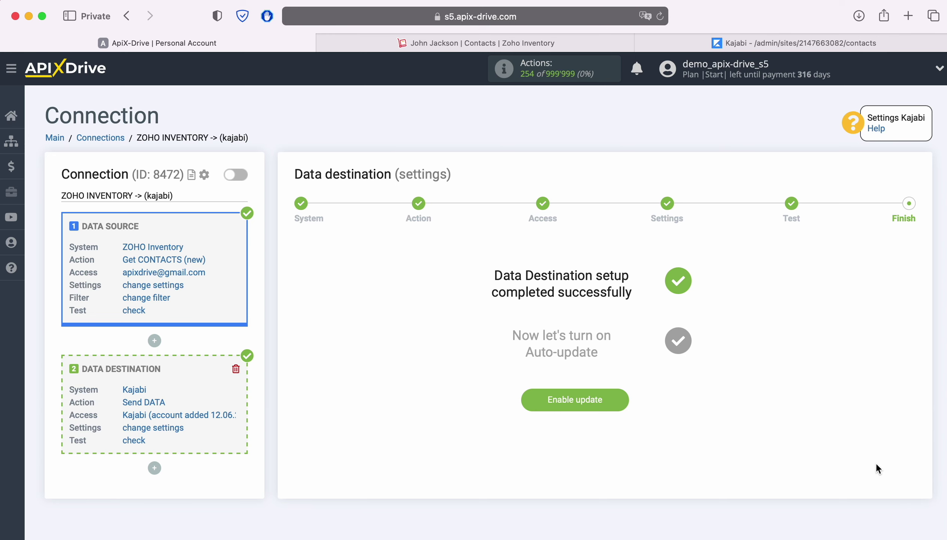
left_click(624, 396)
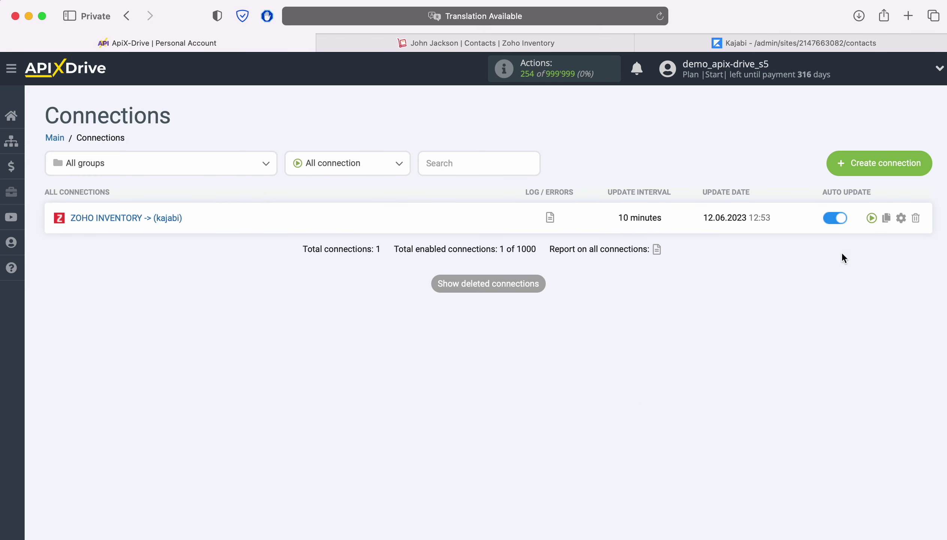
left_click(902, 217)
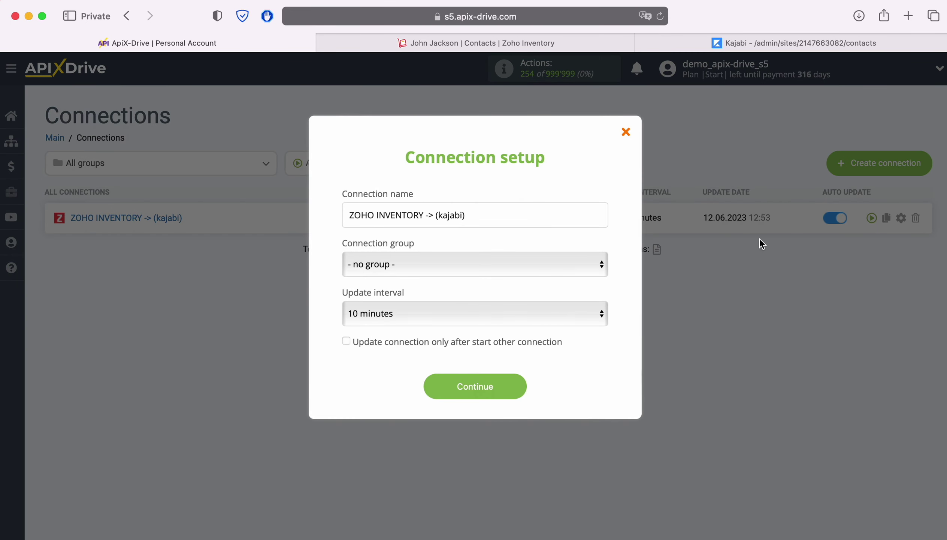
left_click(546, 315)
left_click(518, 297)
left_click(517, 387)
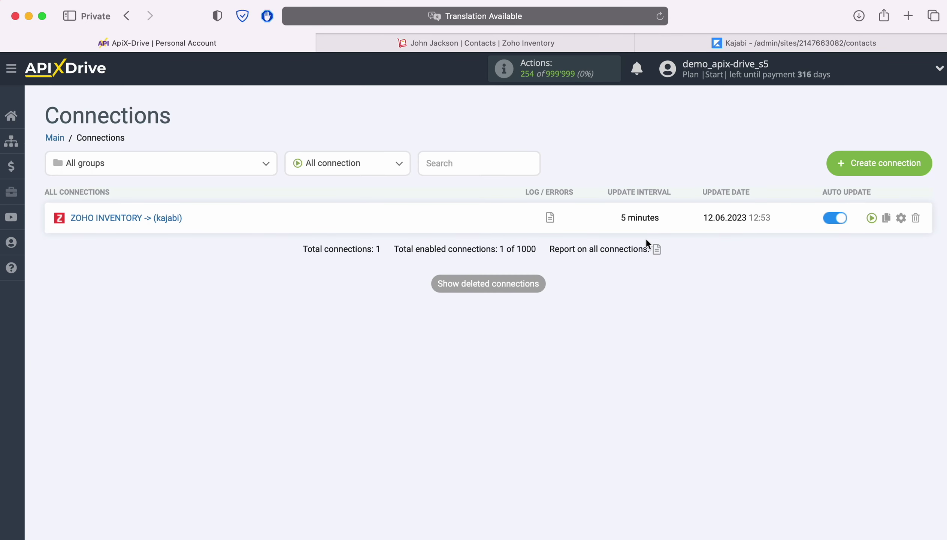